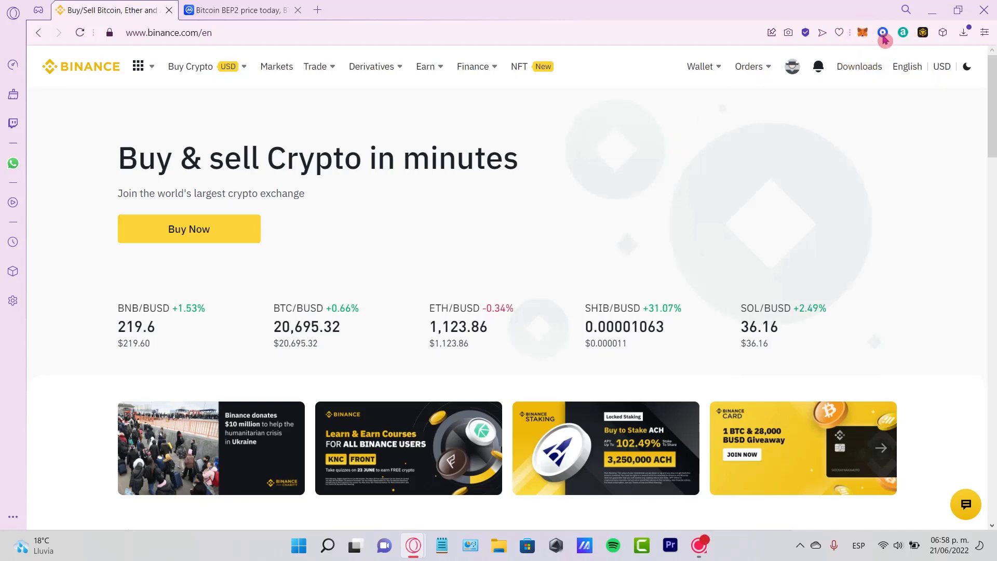
Open MetaMask and review the account's connected sites.
left_click(864, 34)
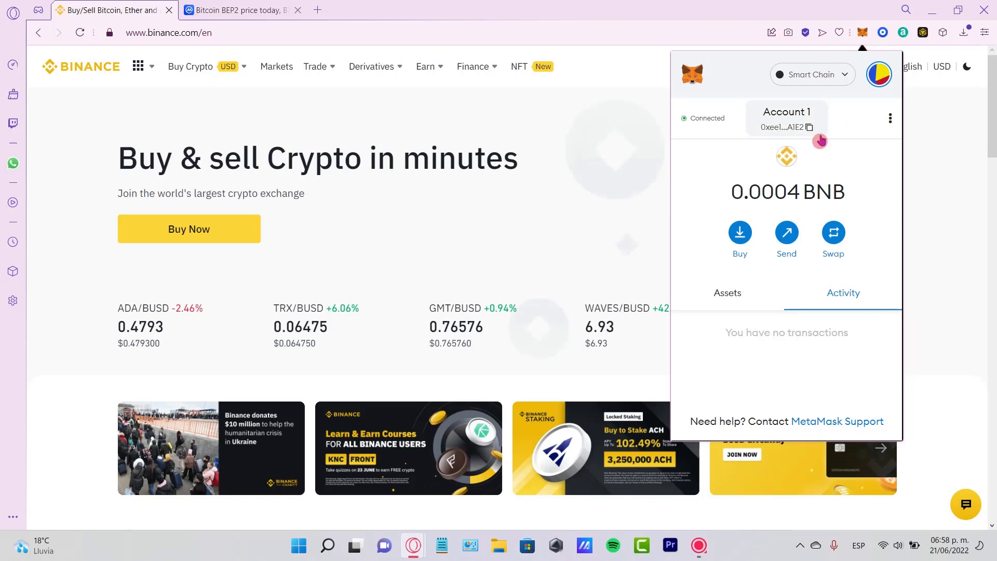
left_click(702, 124)
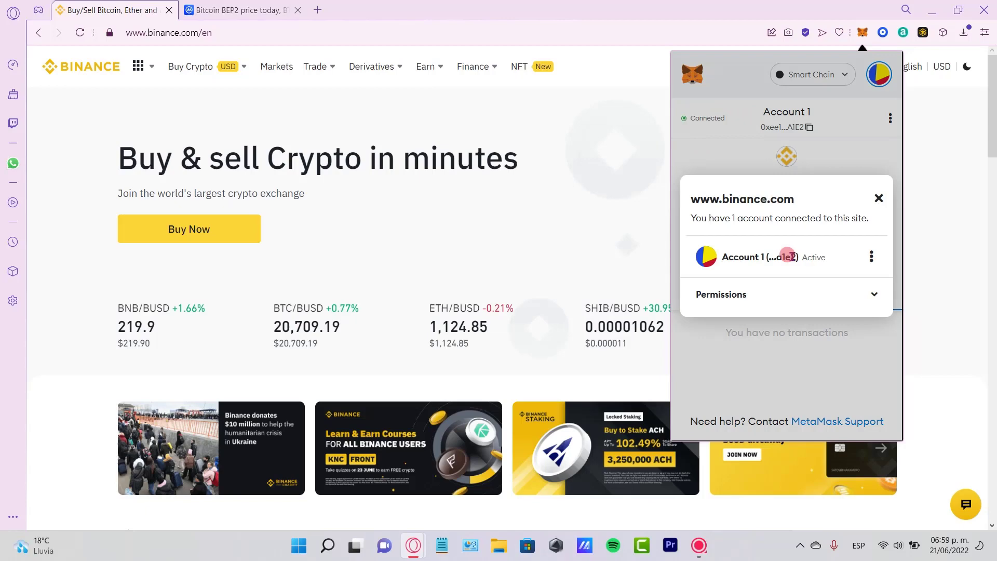
left_click(837, 150)
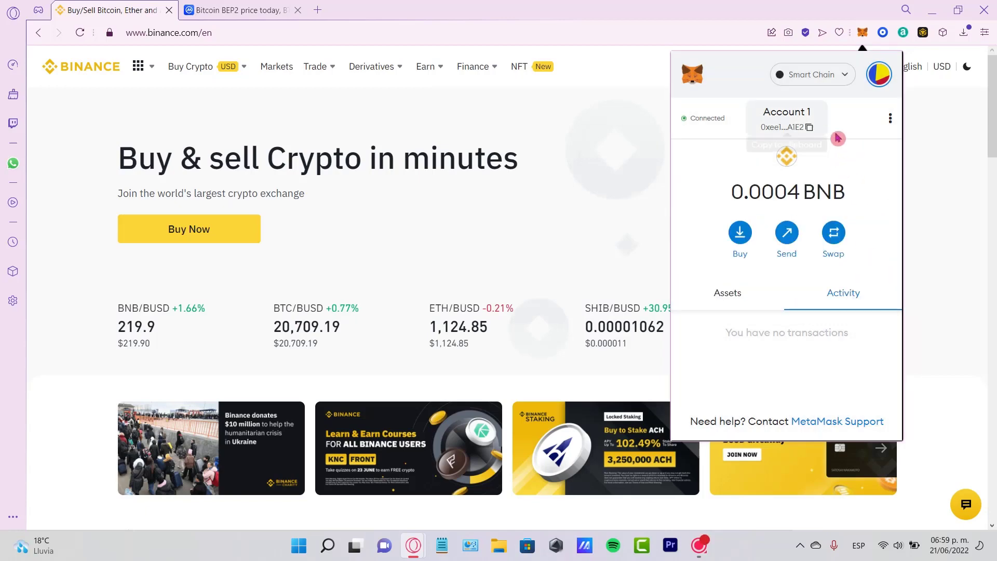
Open the Import tokens form from the Smart Chain asset list, then go to CoinMarketCap's Ethereum page.
scroll(827, 356, "down", 5)
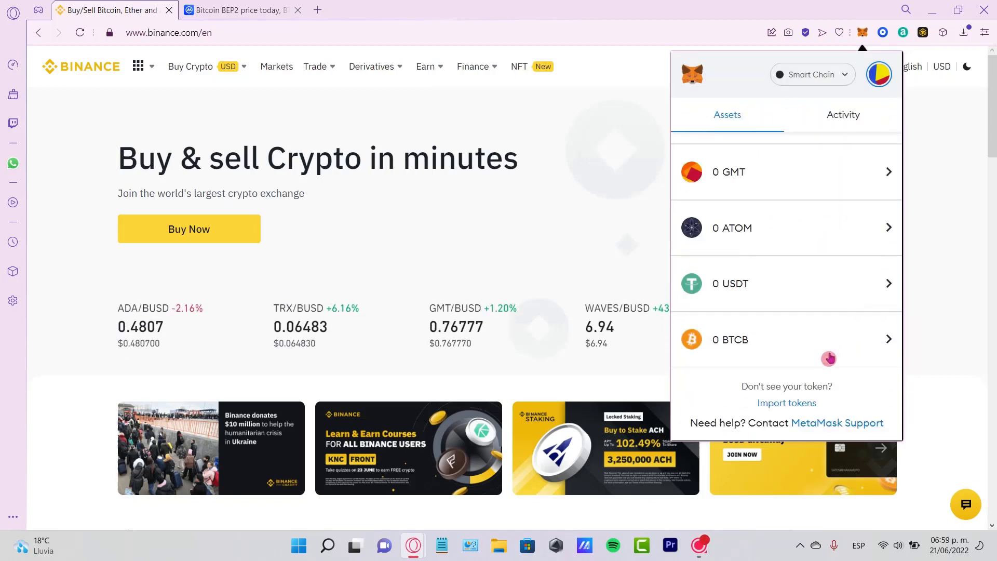
scroll(804, 267, "up", 2)
scroll(804, 268, "up", 3)
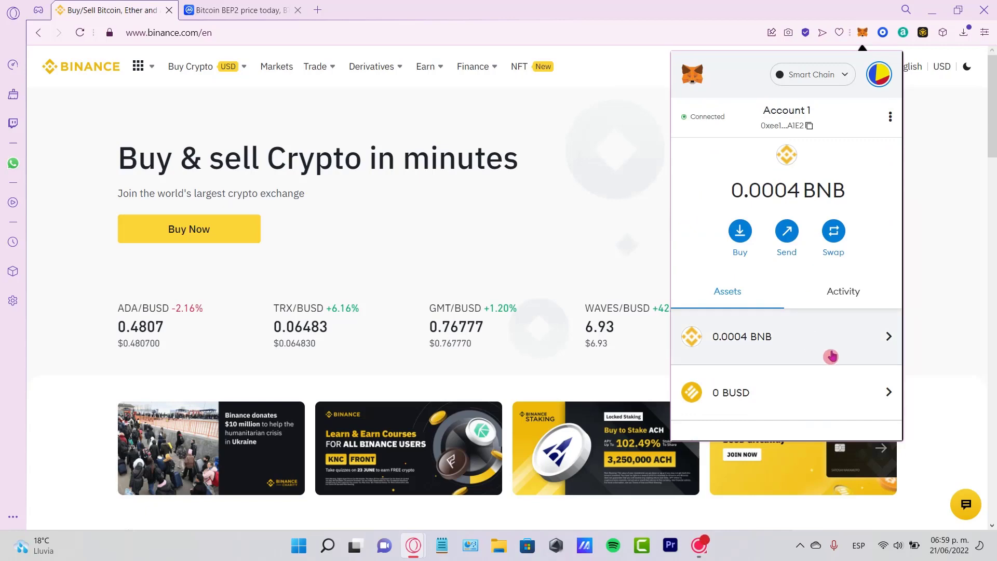
scroll(827, 352, "down", 5)
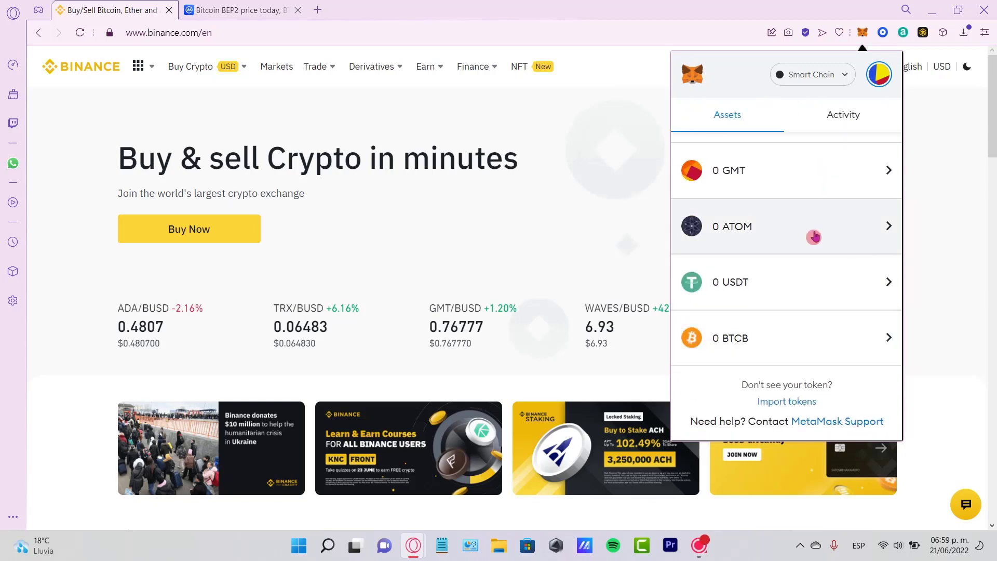
left_click(804, 402)
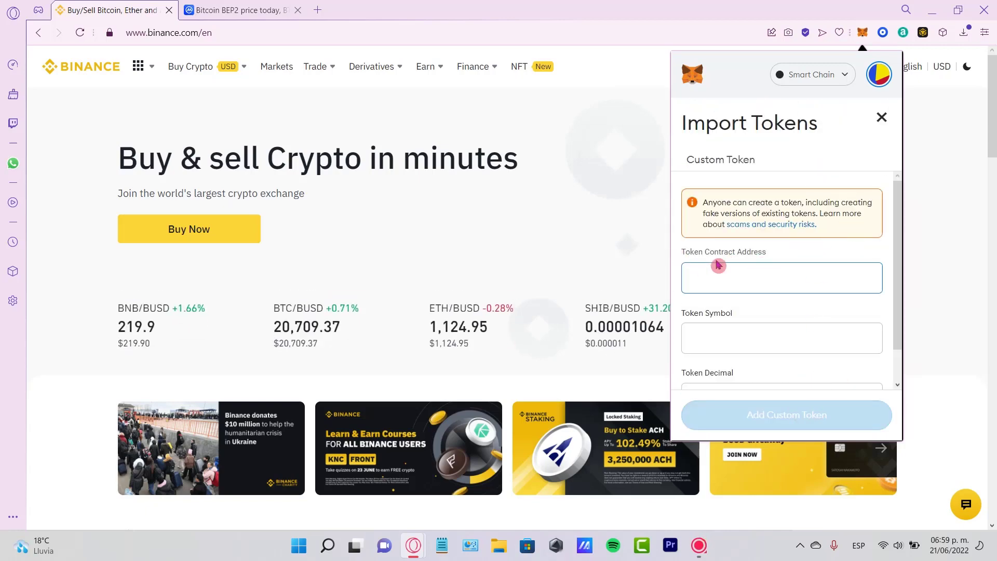
left_click_drag(696, 252, 768, 252)
left_click(251, 10)
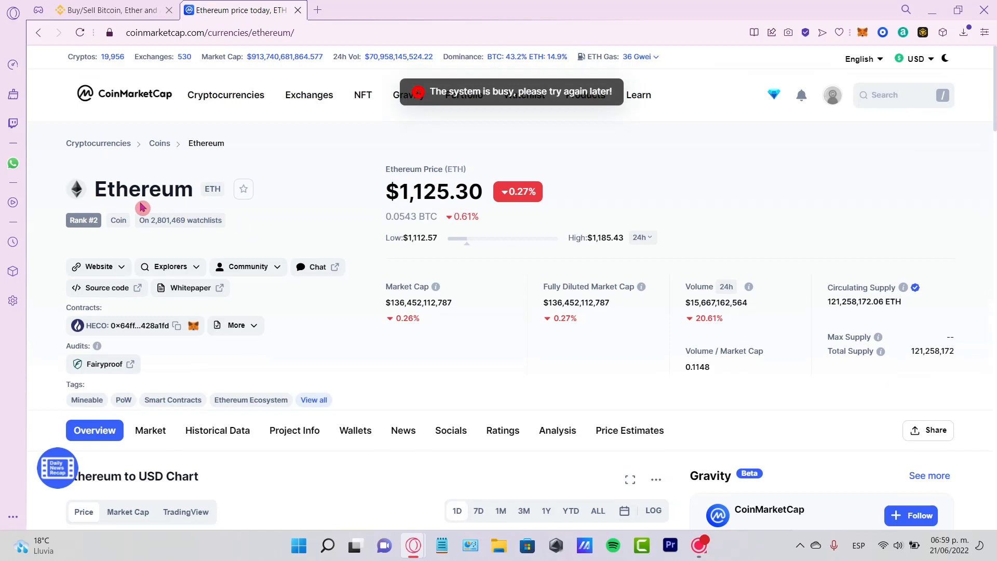
Expand Ethereum's contract list and copy the BNB Smart Chain (BEP20) contract address.
left_click_drag(93, 190, 320, 203)
left_click(320, 204)
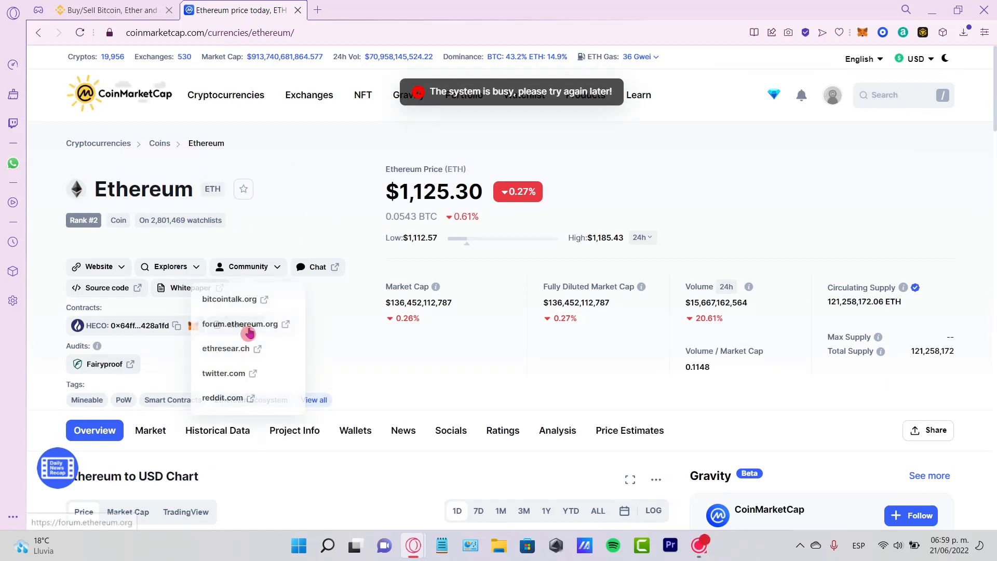
left_click(239, 326)
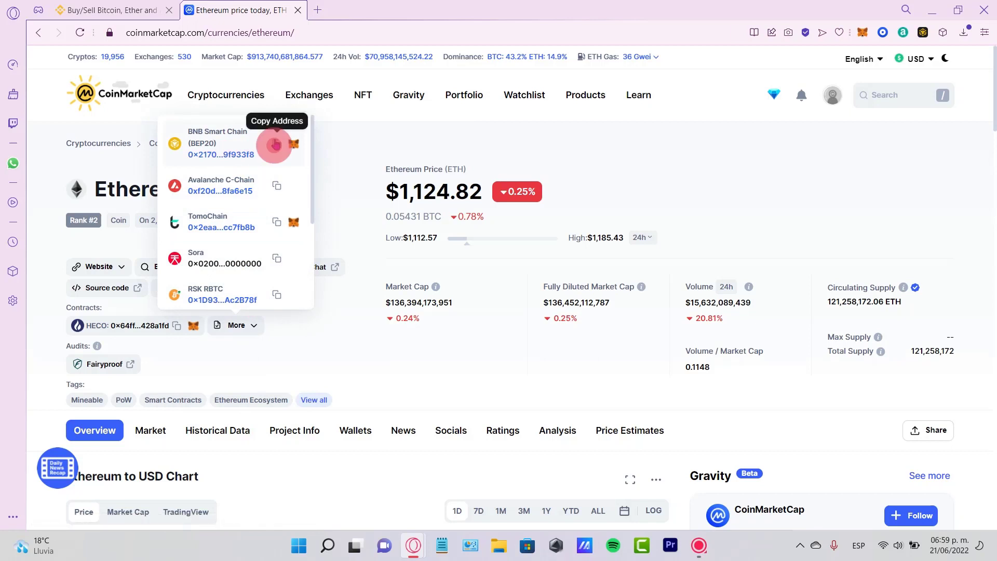
left_click(276, 143)
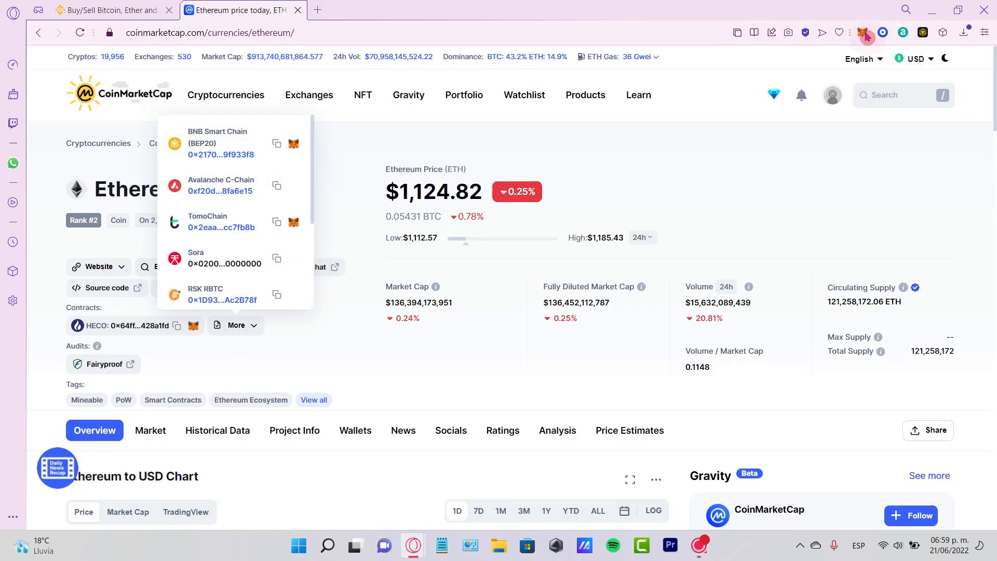
Confirm MetaMask is on Smart Chain and open the Import tokens form.
left_click(864, 34)
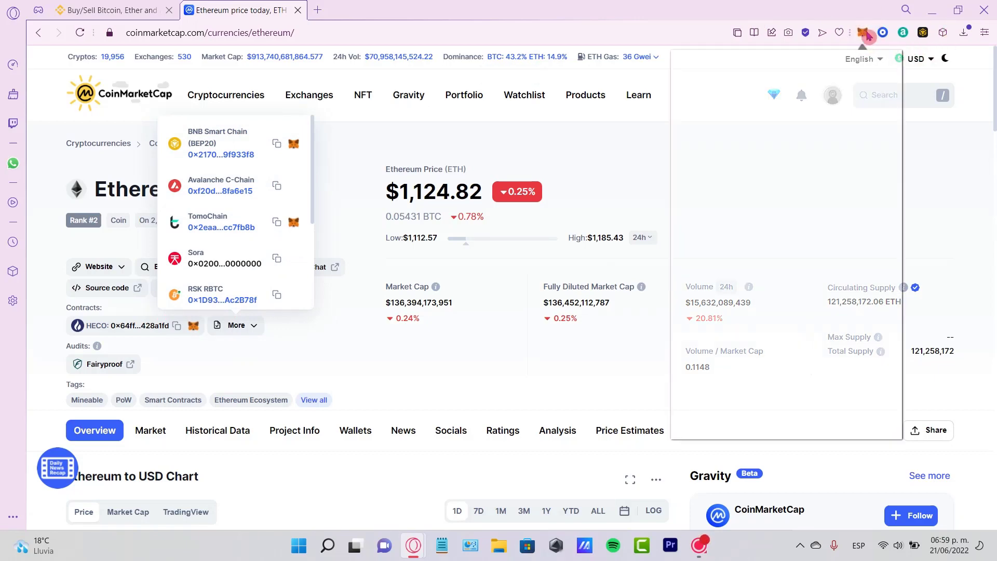
left_click(841, 77)
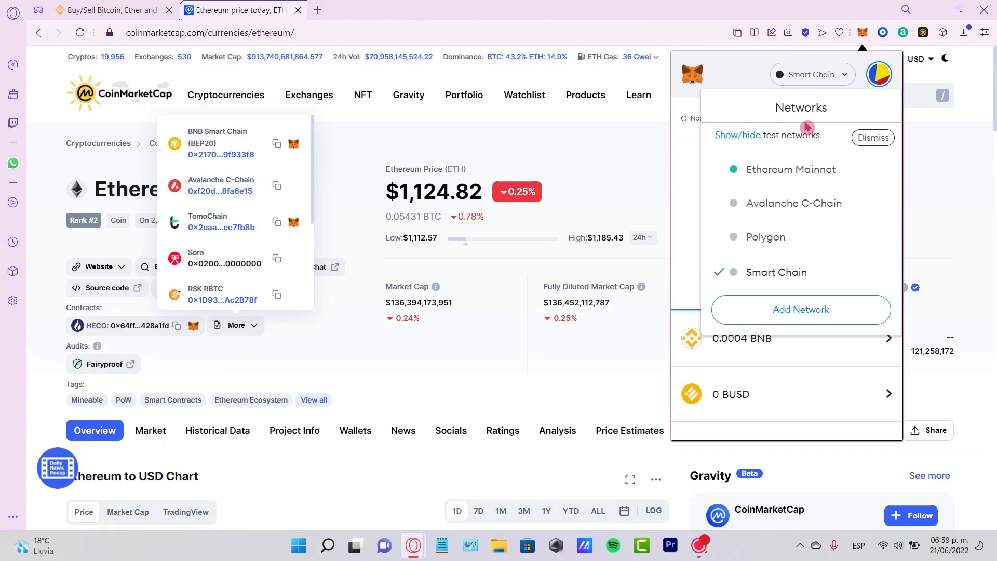
left_click(695, 231)
scroll(725, 271, "down", 5)
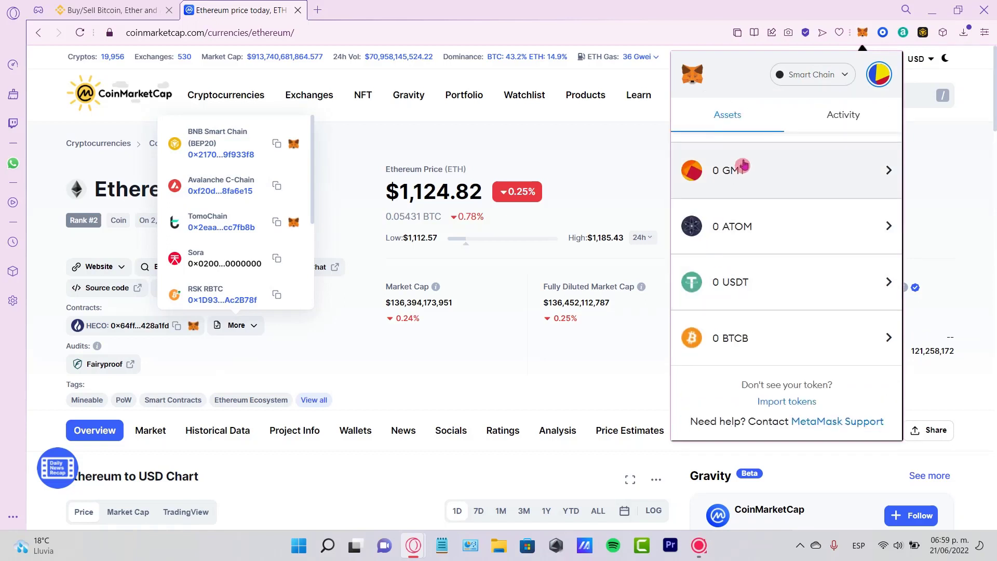
left_click(795, 412)
scroll(752, 280, "down", 5)
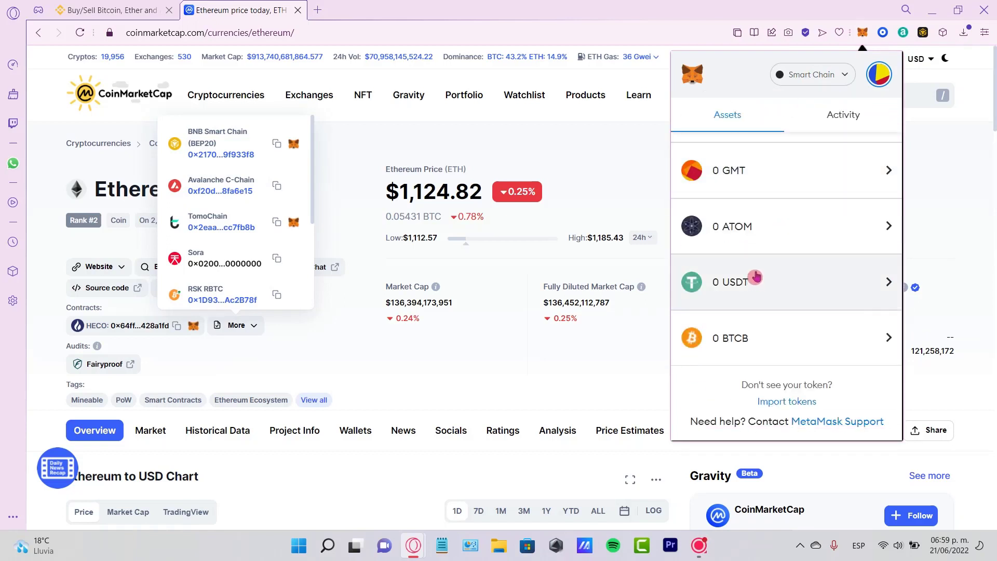
left_click(807, 409)
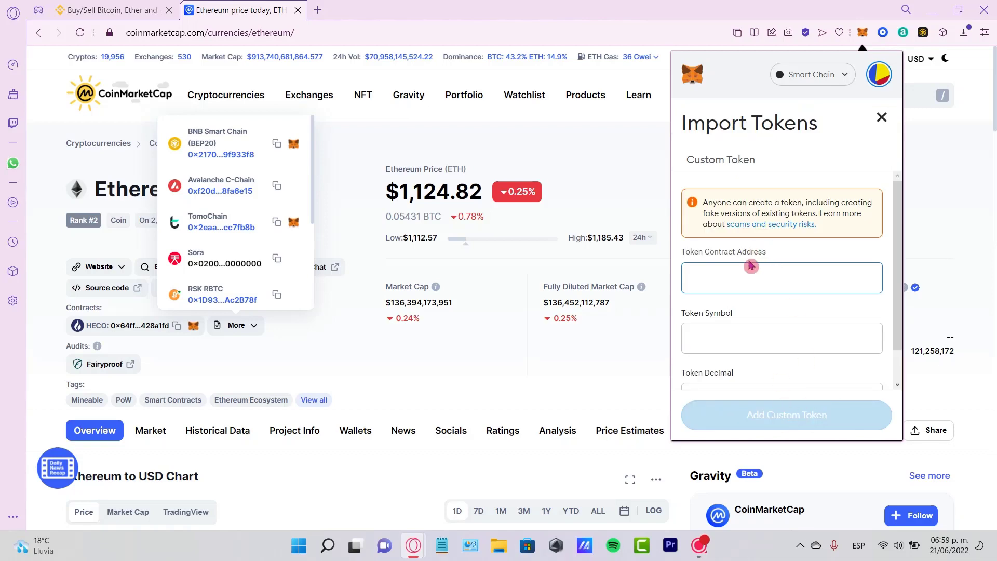
Paste the contract address and import the ETH token with 18 decimals.
left_click(778, 277)
key("ctrl+v")
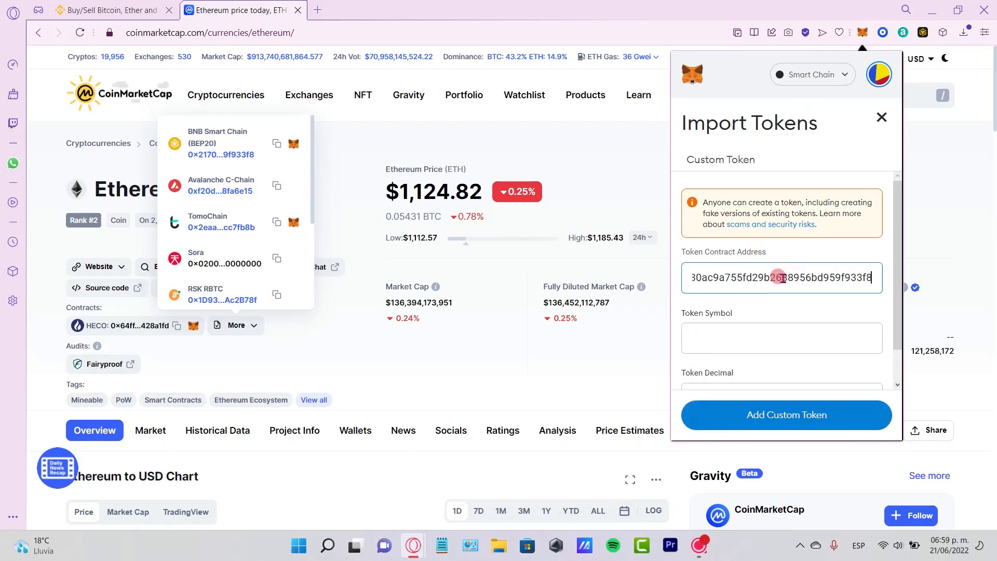
left_click(819, 313)
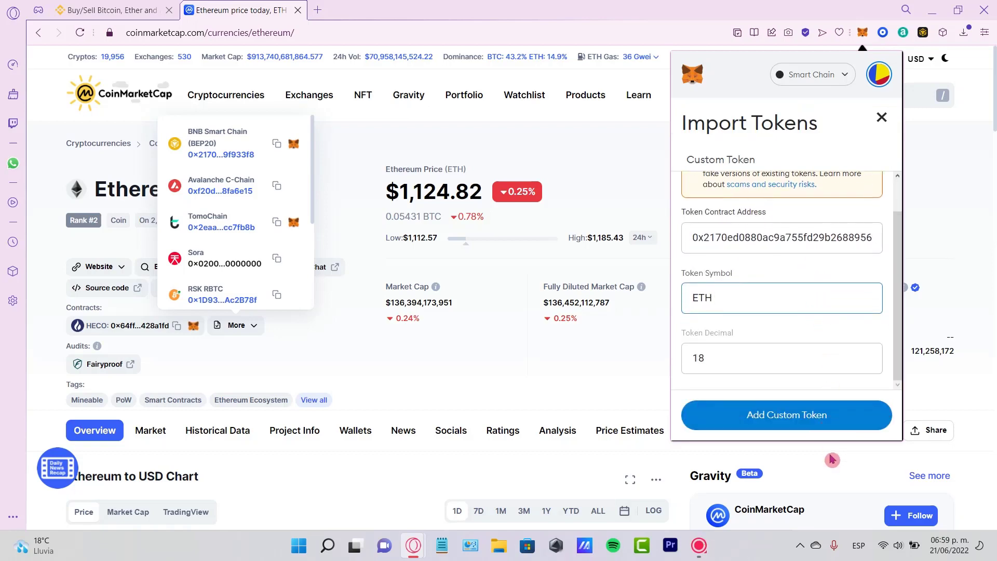
left_click(813, 420)
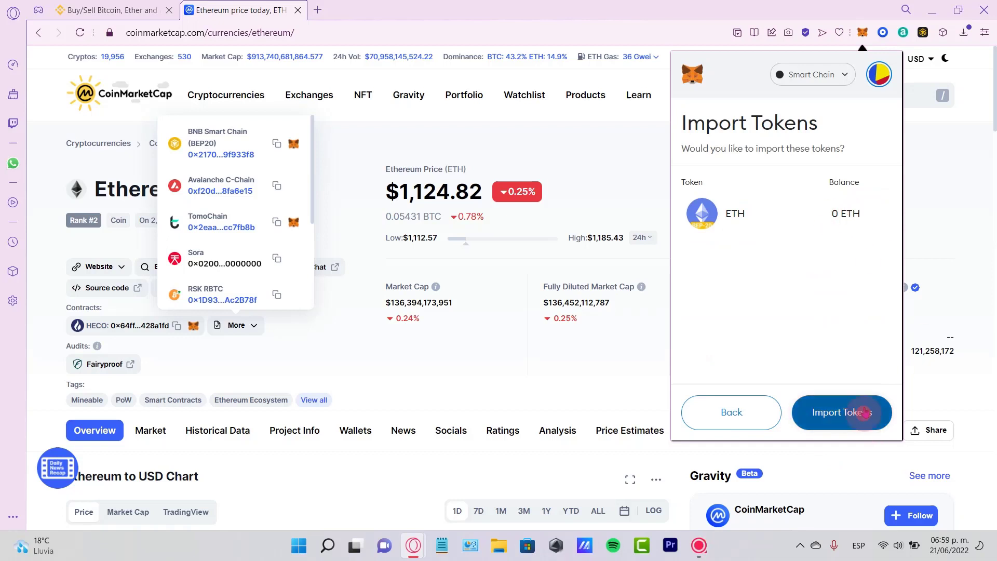
left_click(859, 411)
Open the 0-balance ETH asset, start a Send, and focus the recipient address field.
left_click(698, 123)
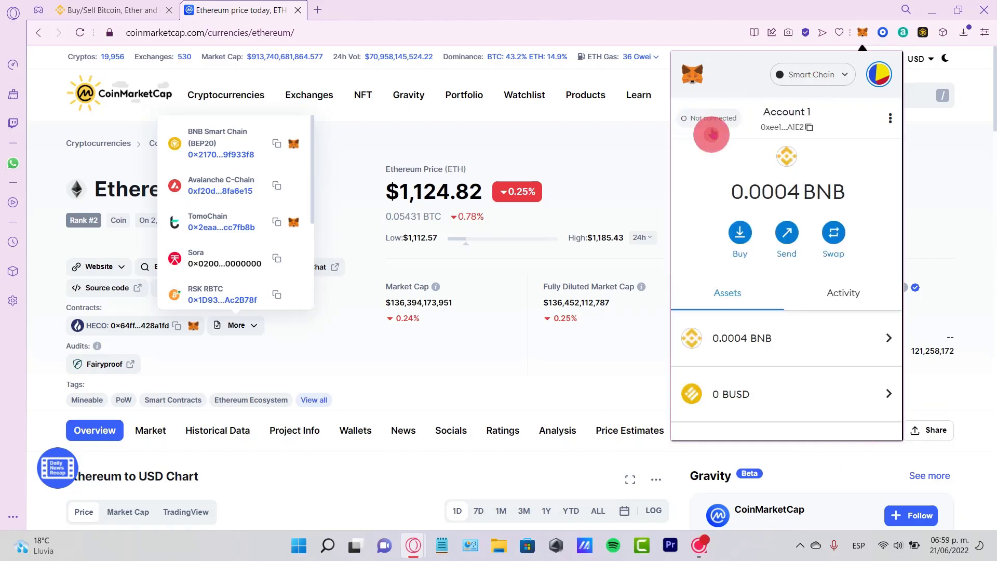
scroll(809, 337, "down", 5)
left_click(809, 336)
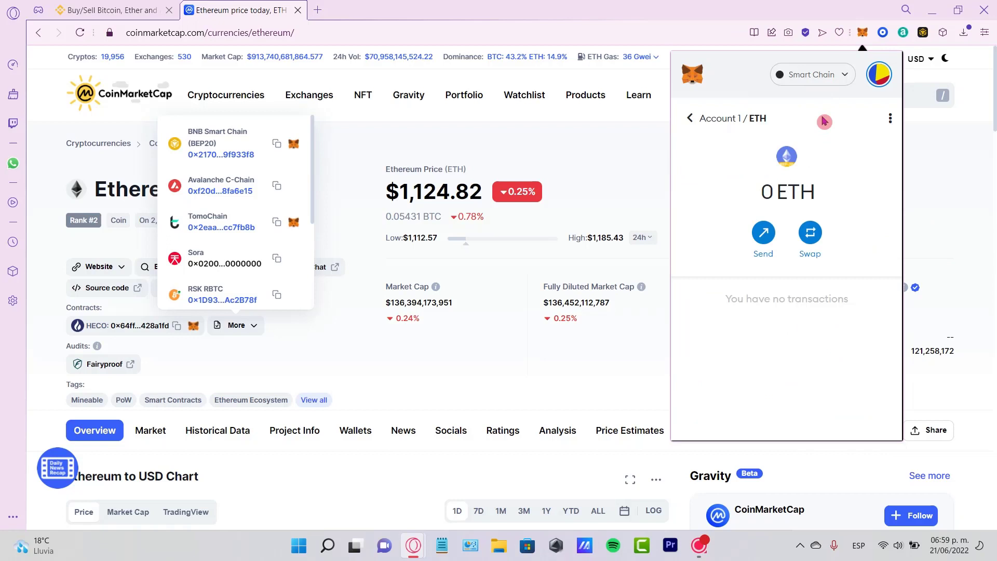
left_click(763, 234)
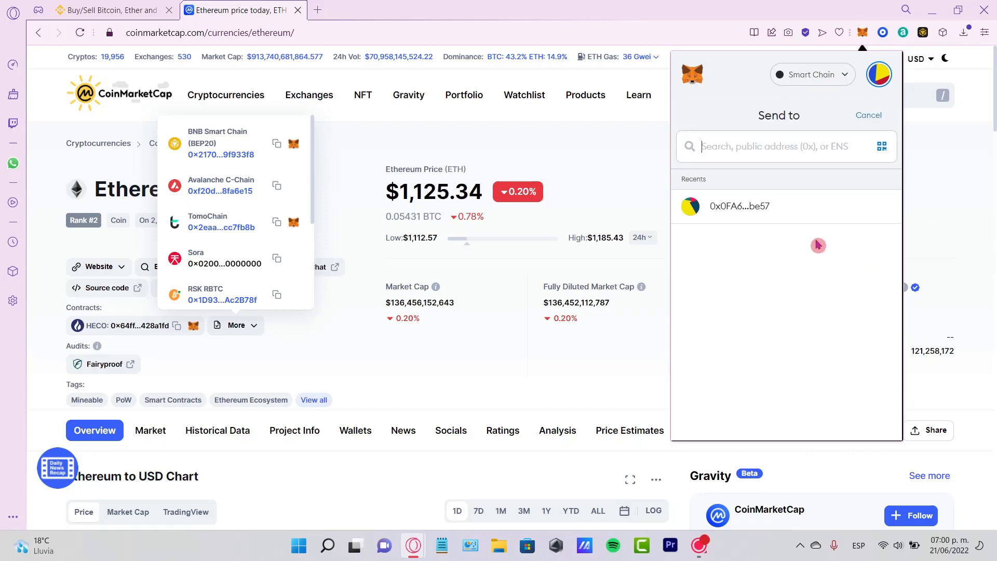
left_click(786, 147)
left_click(819, 146)
left_click(788, 144)
In Binance, open the Fiat and Spot crypto deposit page and choose ETH as the coin.
left_click(158, 6)
mouse_move(693, 71)
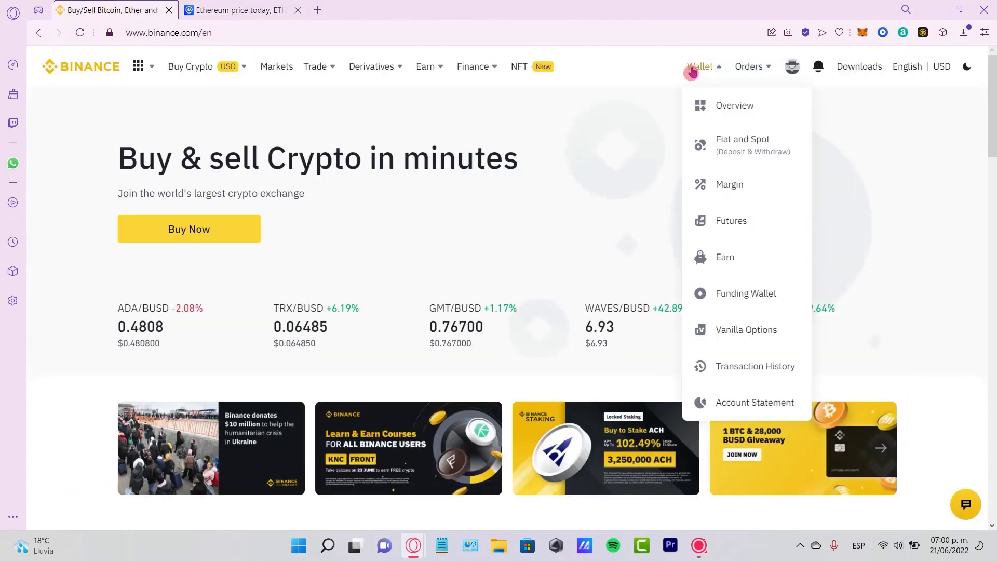
left_click(735, 149)
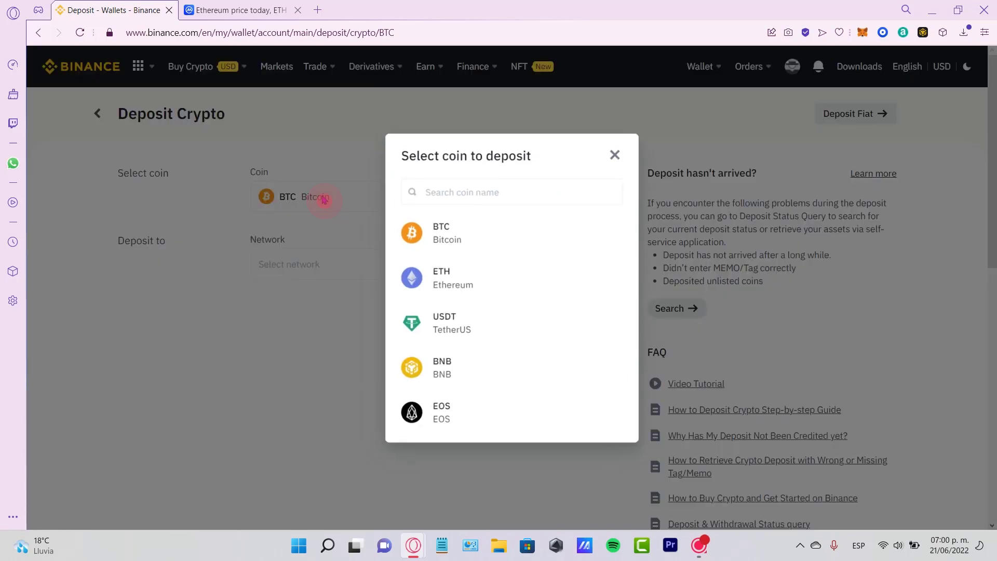
left_click(488, 287)
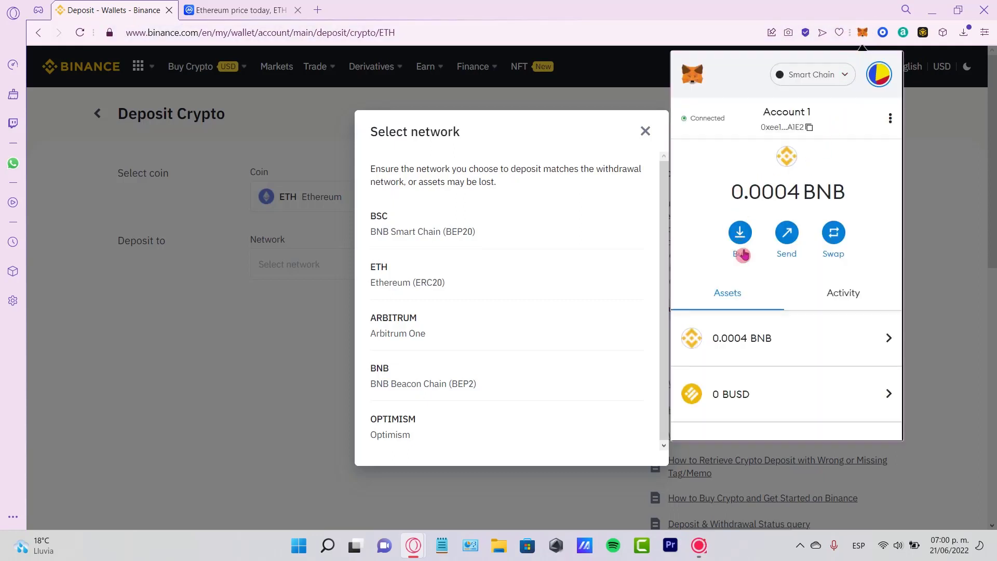
Keep MetaMask on Smart Chain and pick BSC BNB Smart Chain (BEP20) as Binance's deposit network.
left_click(825, 80)
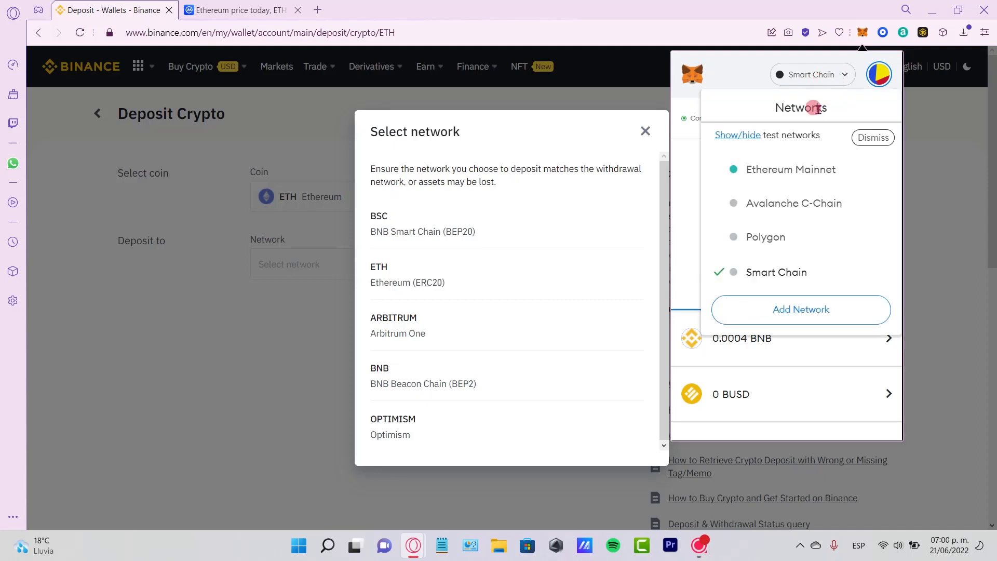
left_click_drag(825, 108, 770, 113)
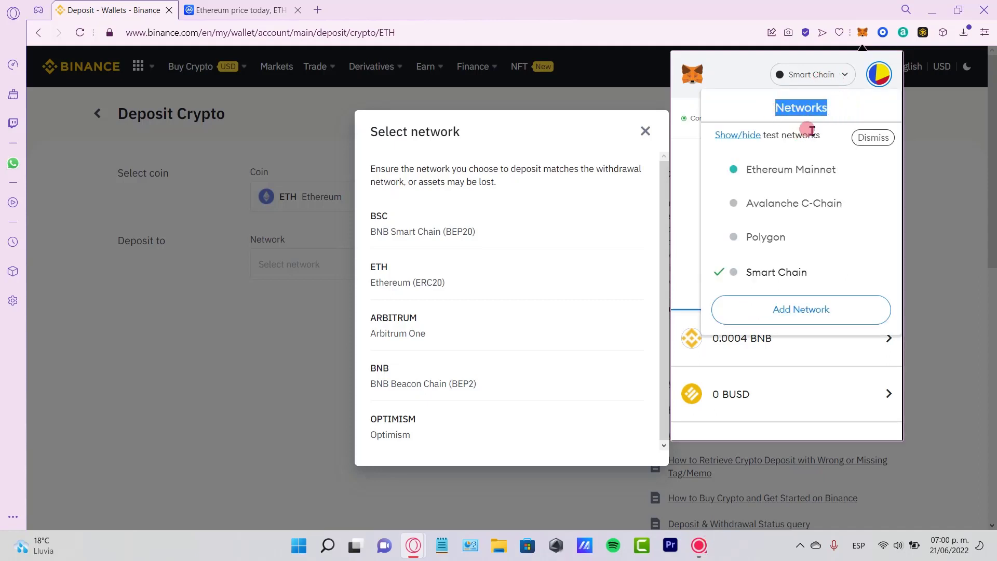
left_click(830, 111)
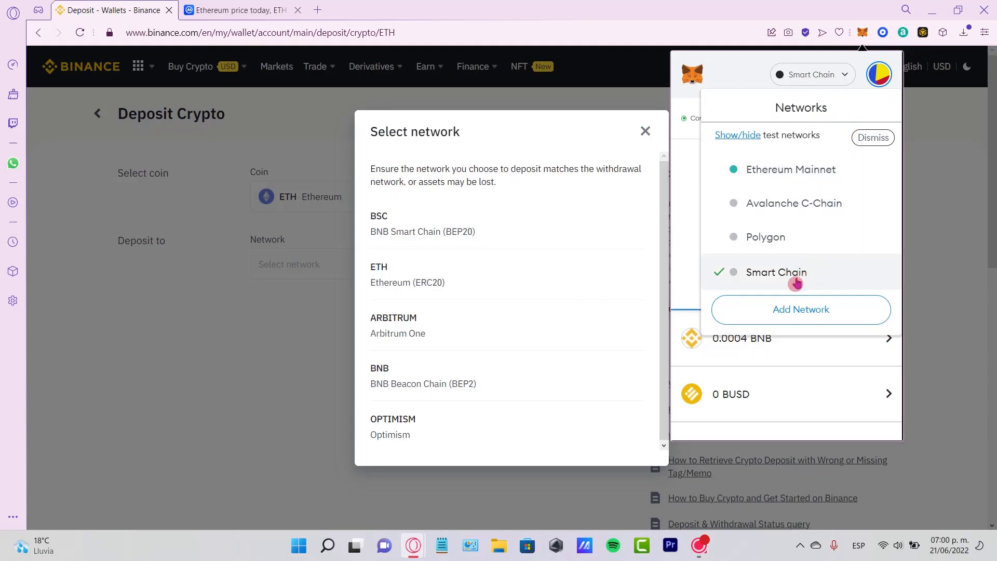
left_click(813, 79)
left_click(551, 219)
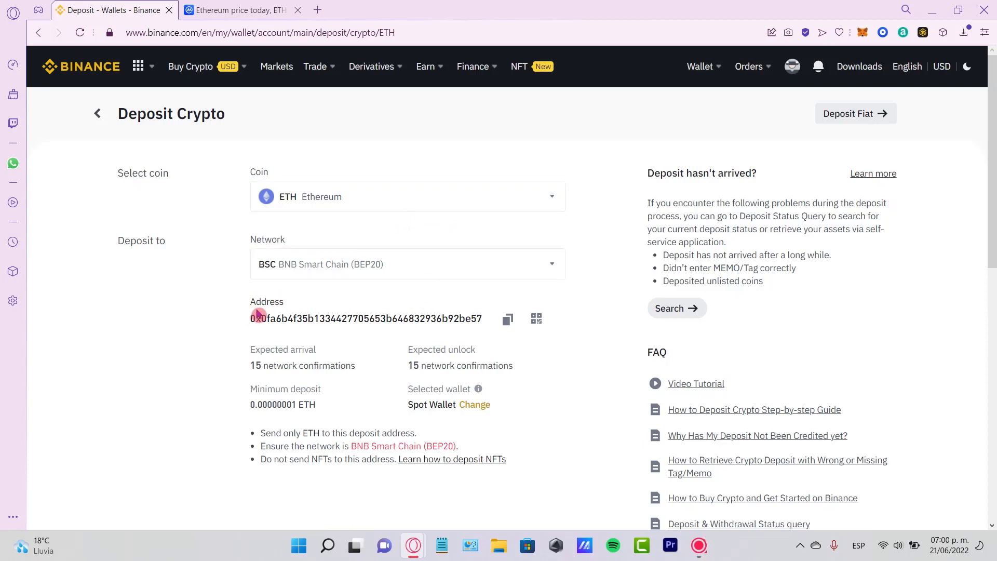
left_click_drag(255, 318, 482, 318)
Copy the Binance deposit address and start a Send from MetaMask's ETH asset.
left_click(508, 318)
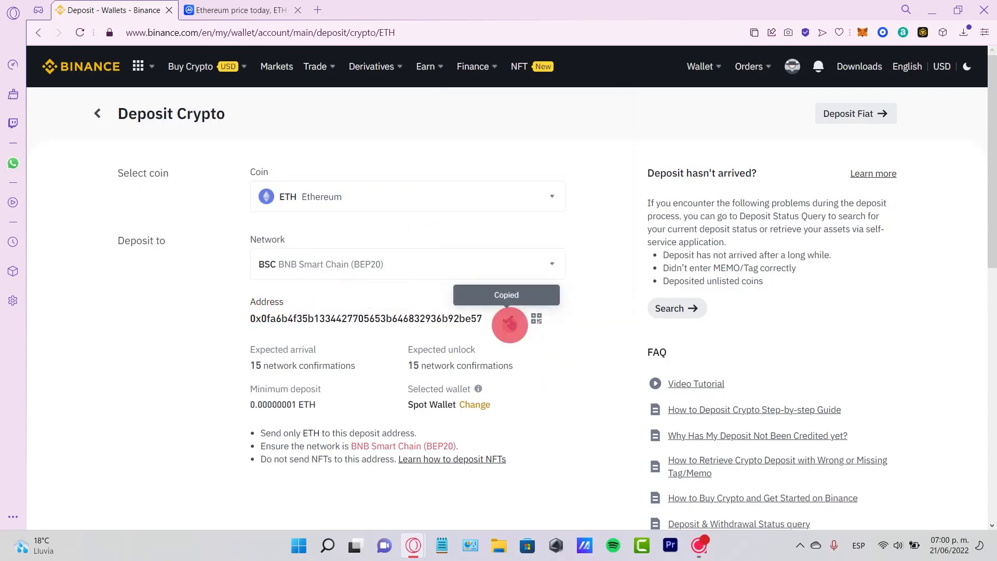
left_click(864, 34)
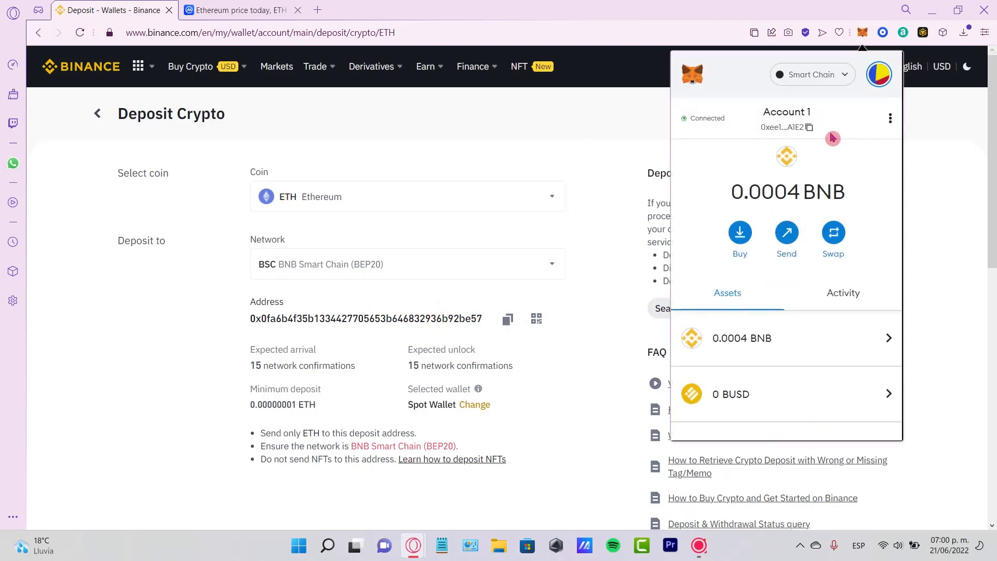
scroll(797, 233, "down", 5)
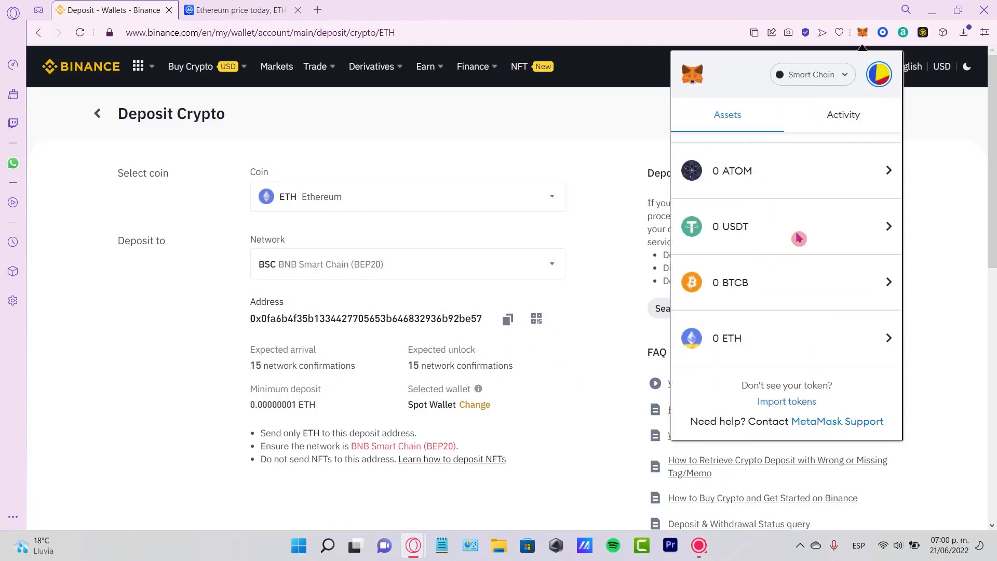
left_click(759, 332)
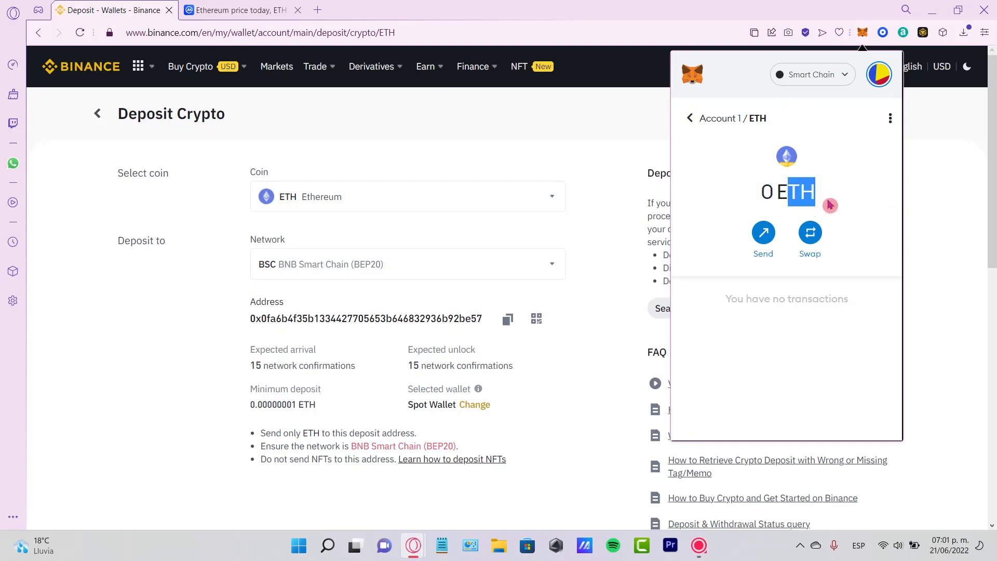
left_click(763, 233)
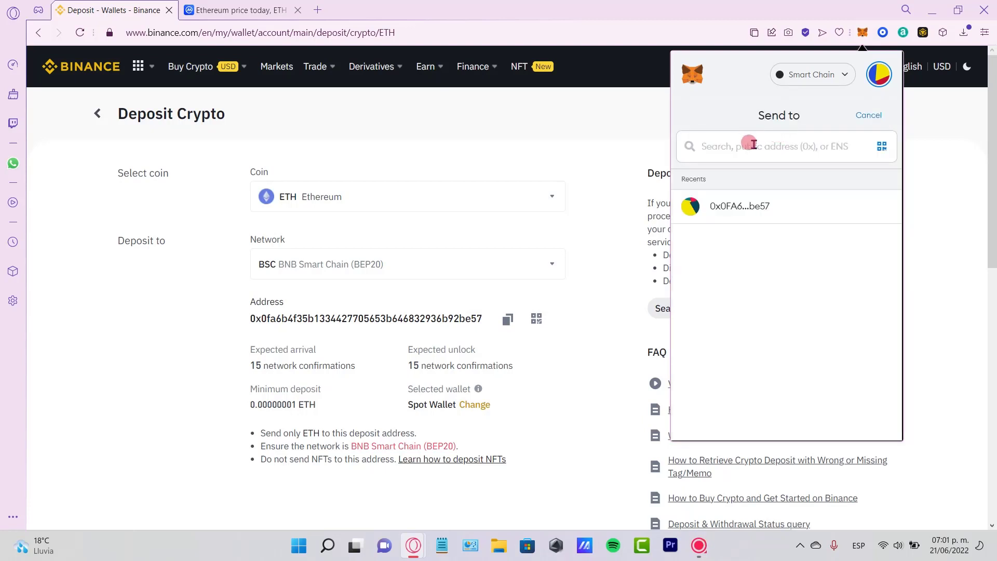
Paste the deposit address as recipient and set the ETH amount to Max.
key("ctrl+v")
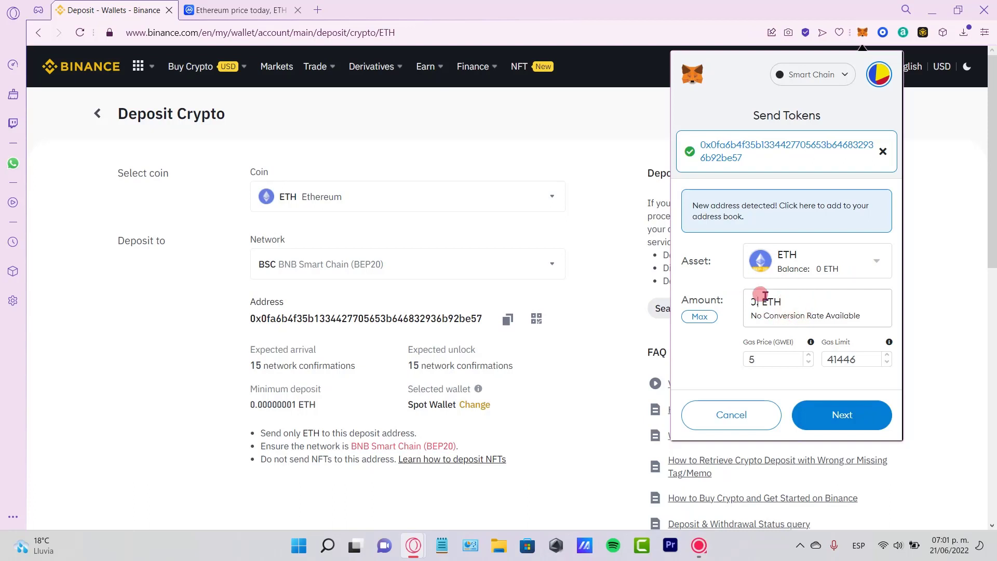
type("08")
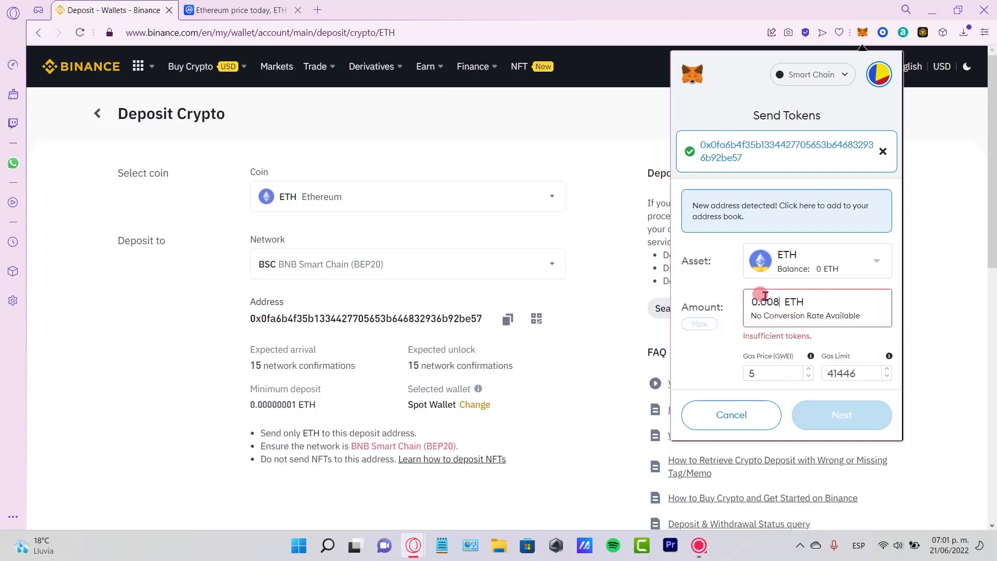
key("BackSpace")
key("BackSpace")
key("BackSpace")
key("BackSpace")
key("BackSpace")
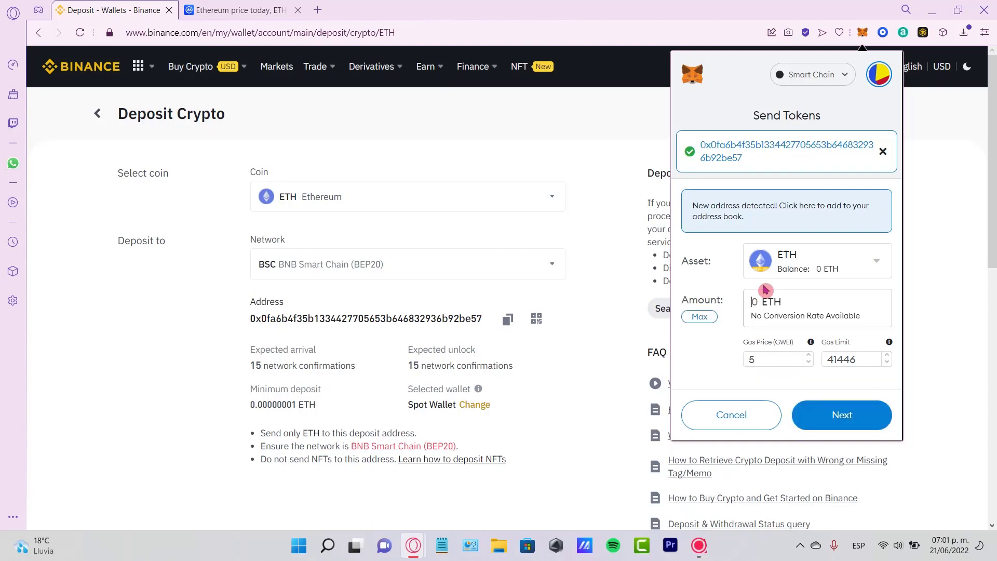
left_click(699, 318)
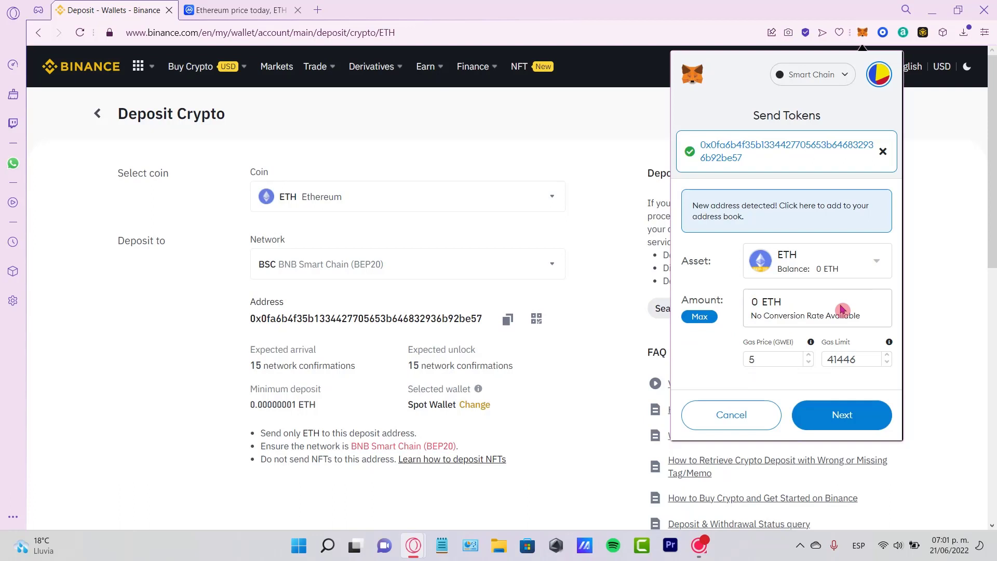
Review the 0.000207 BNB estimated gas fee and confirm the ETH transfer.
left_click(831, 426)
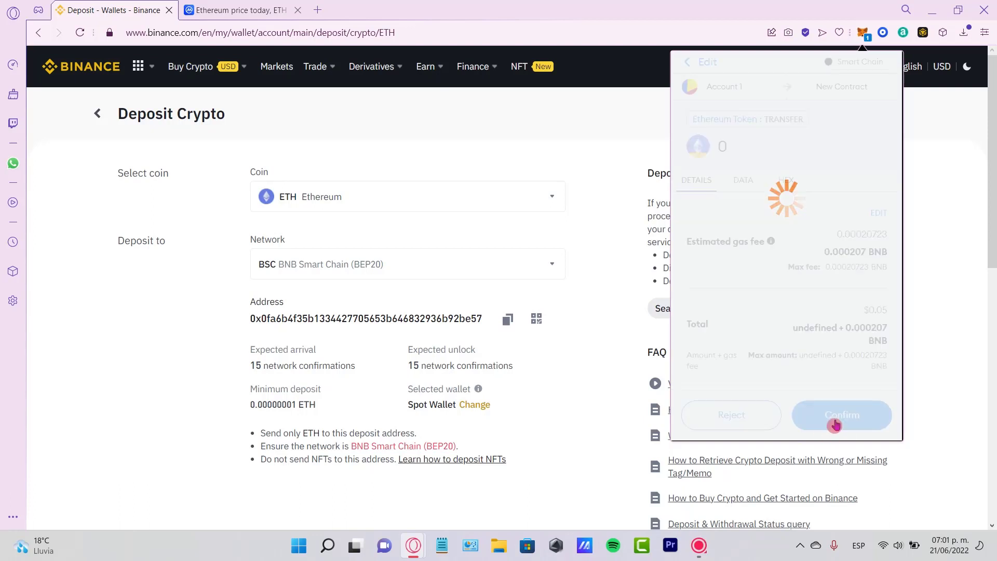
scroll(844, 265, "down", 2)
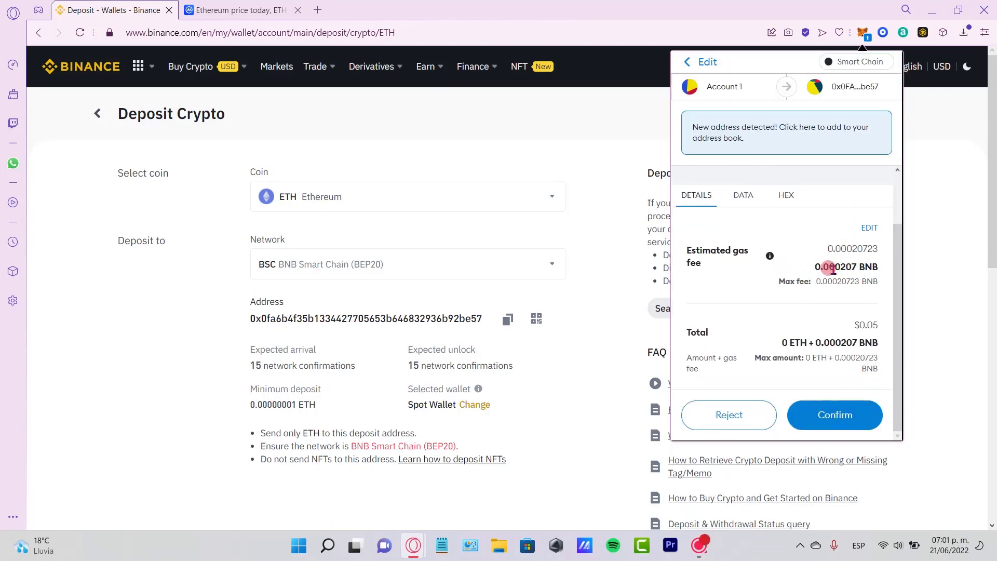
left_click_drag(811, 269, 864, 281)
left_click(876, 279)
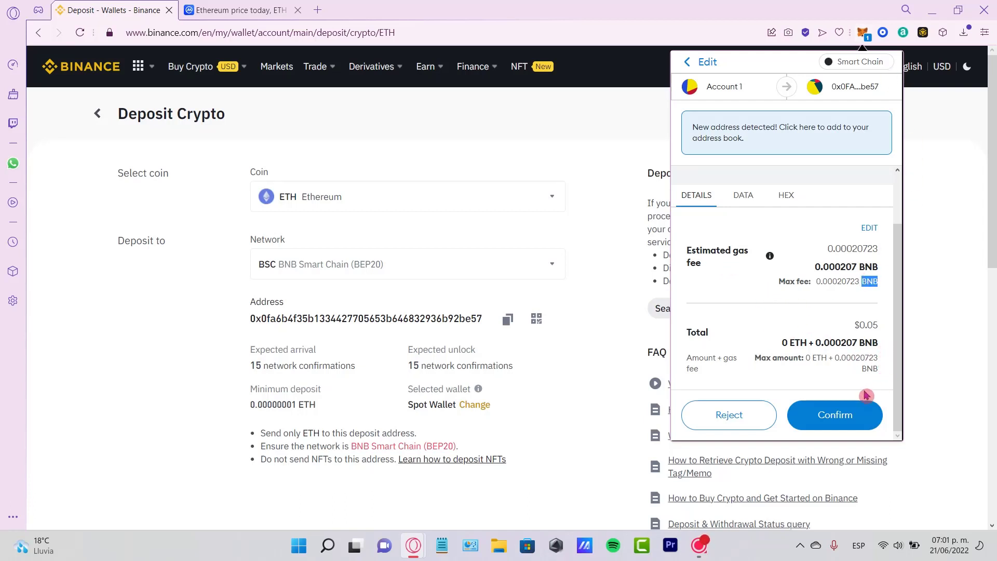
left_click(833, 420)
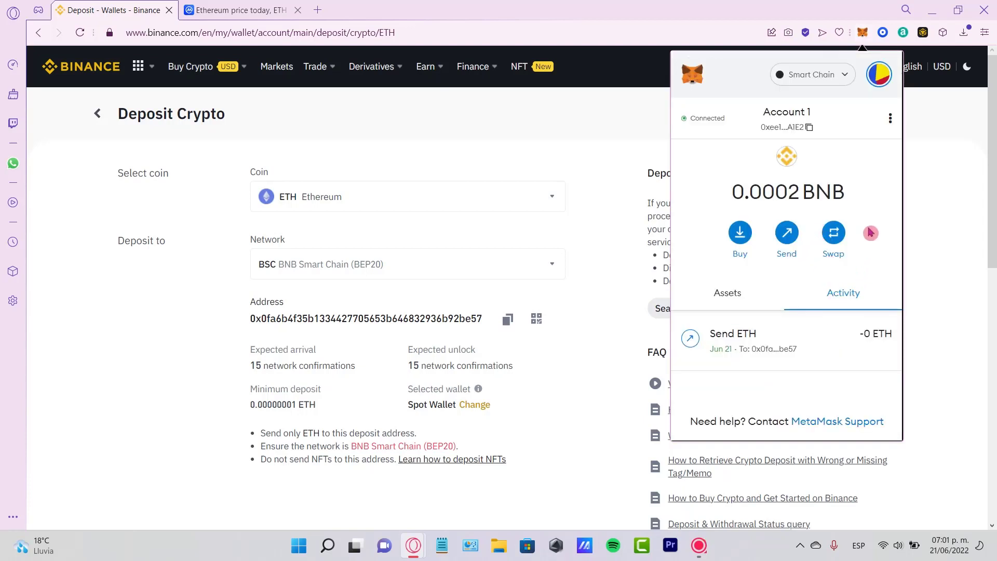
Check the Send ETH entry shows Status: Confirmed, then view the assets with ETH at 0.
left_click(766, 348)
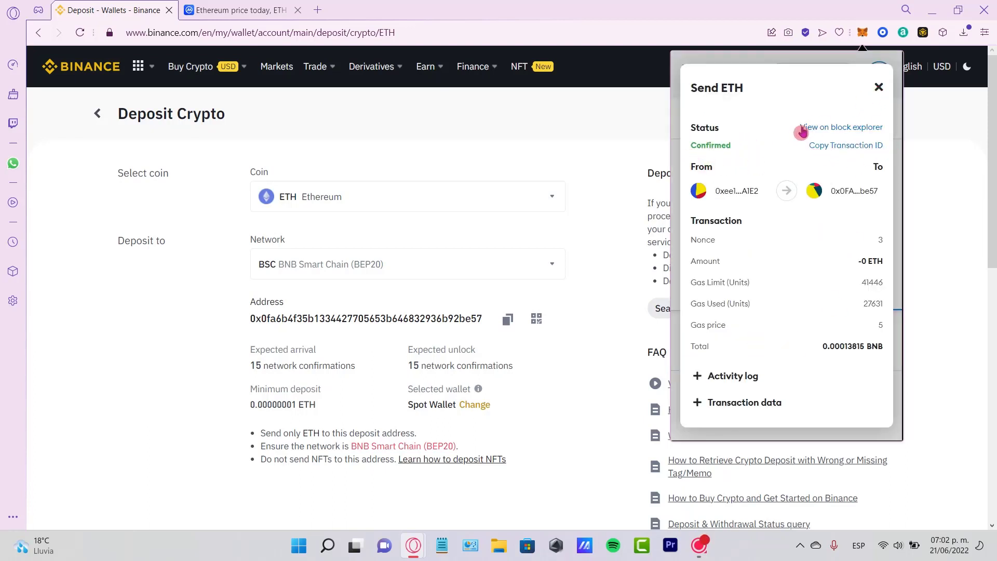
left_click(879, 84)
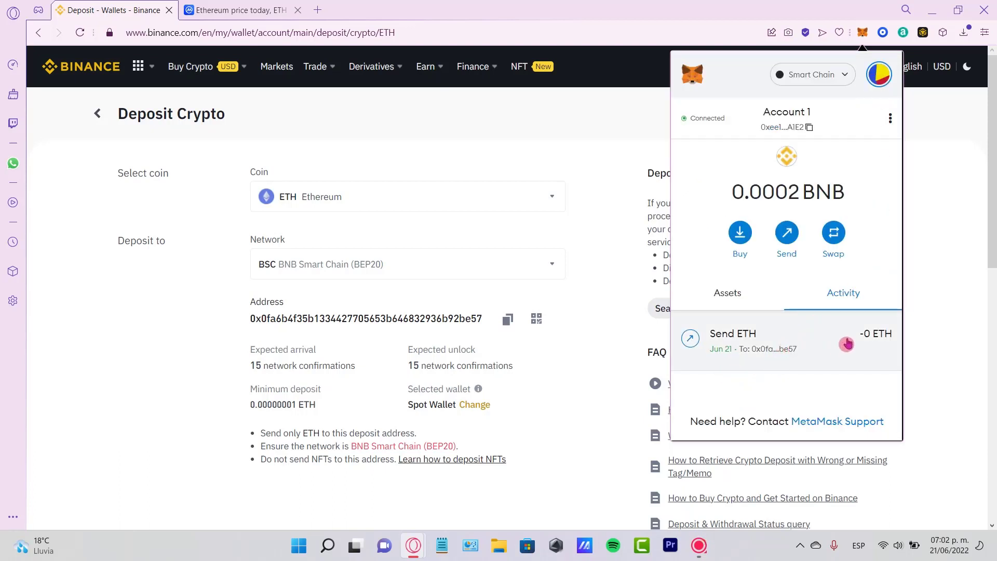
left_click(768, 363)
left_click(879, 85)
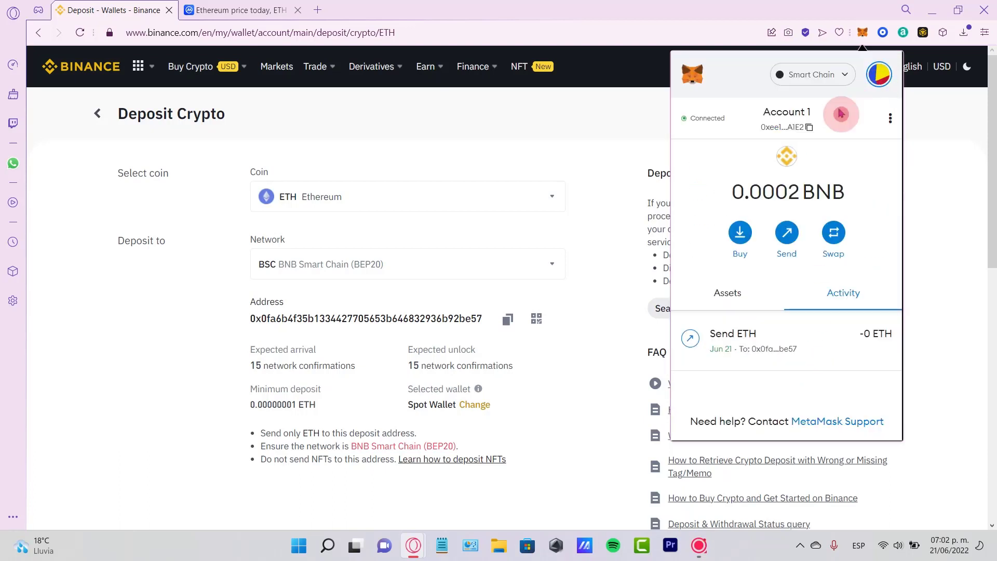
left_click(747, 293)
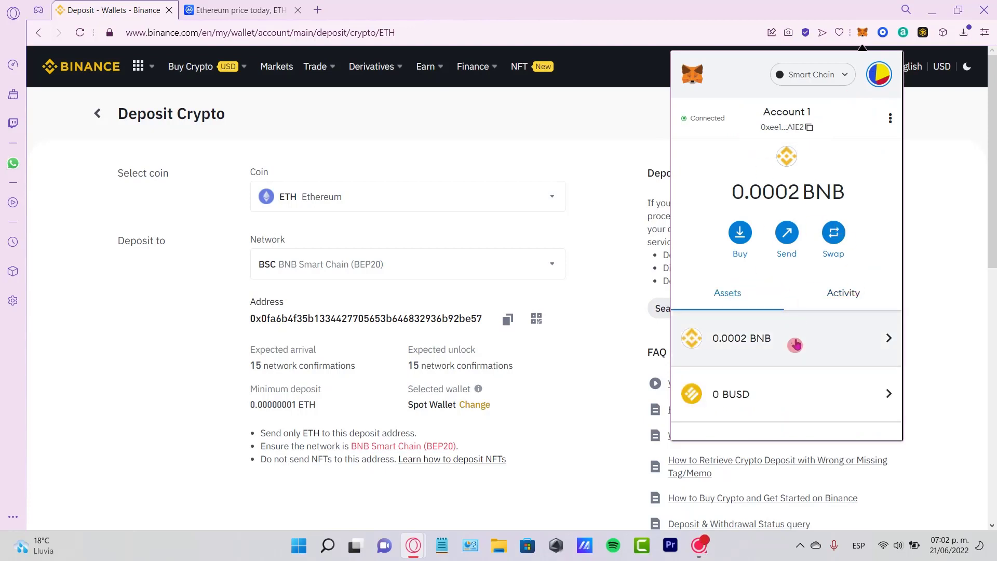
scroll(789, 332, "down", 3)
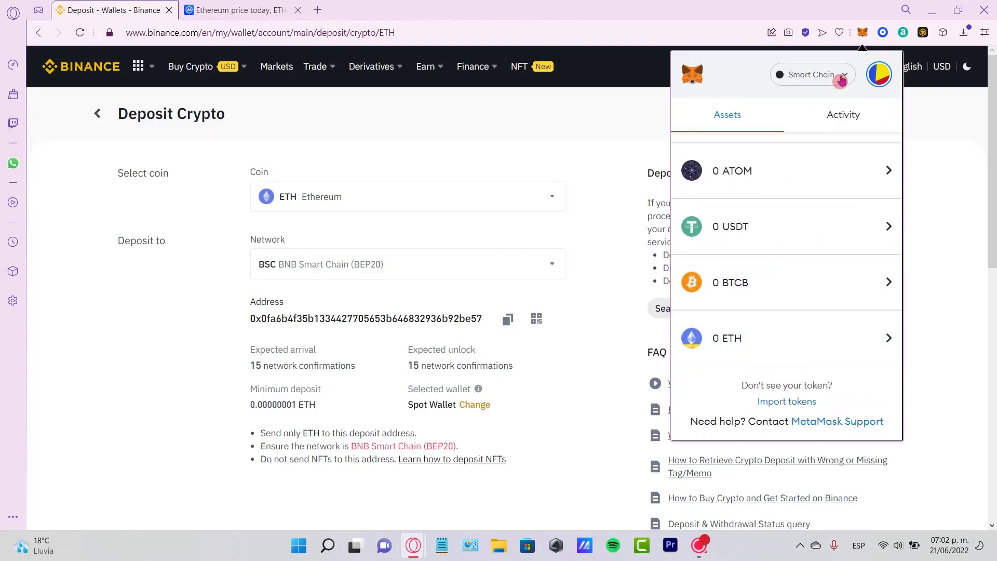
Open Binance's Fiat and Spot wallet and view ETH holdings: 0.00000000 at $1,124.82.
left_click(612, 111)
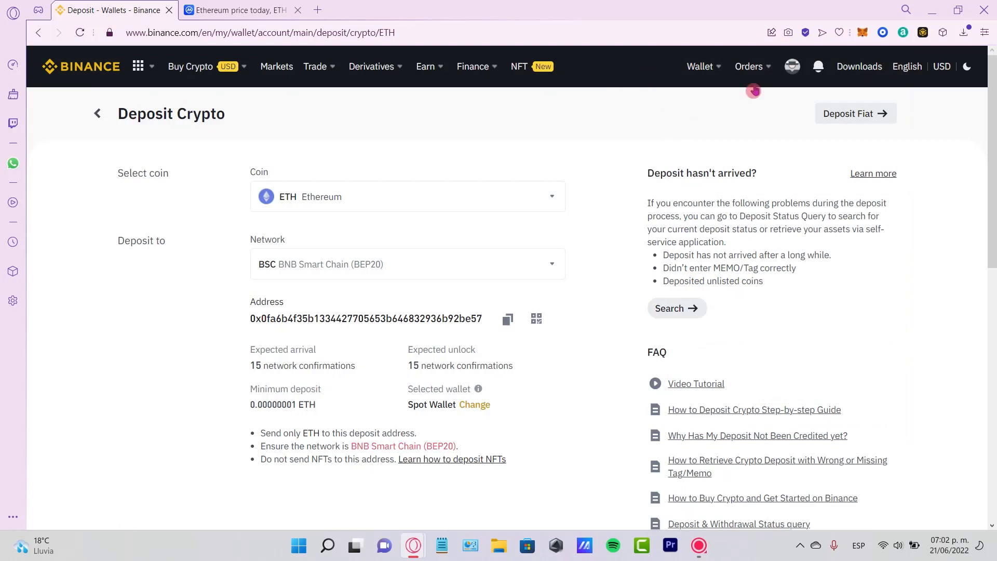
left_click(752, 138)
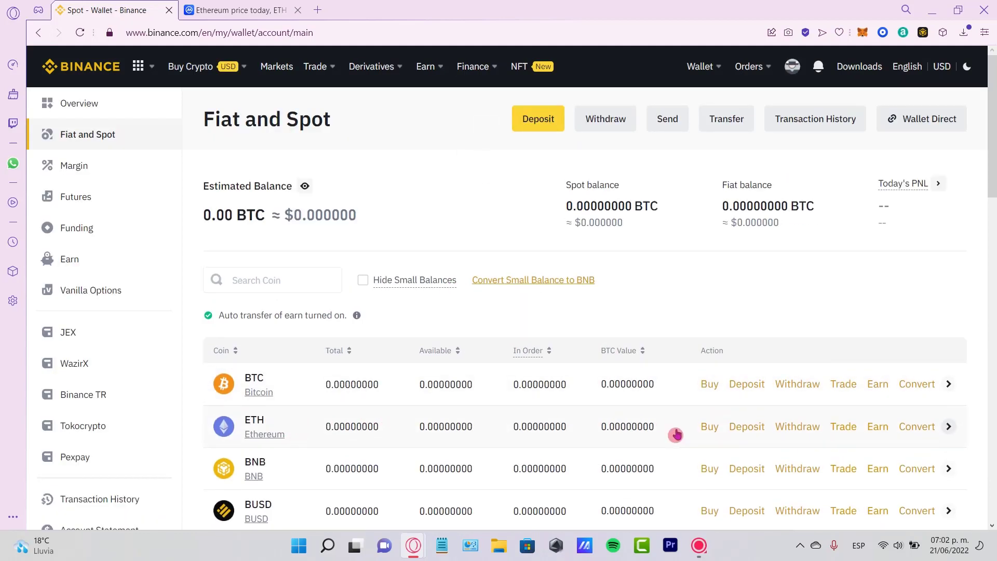
left_click_drag(675, 434, 250, 434)
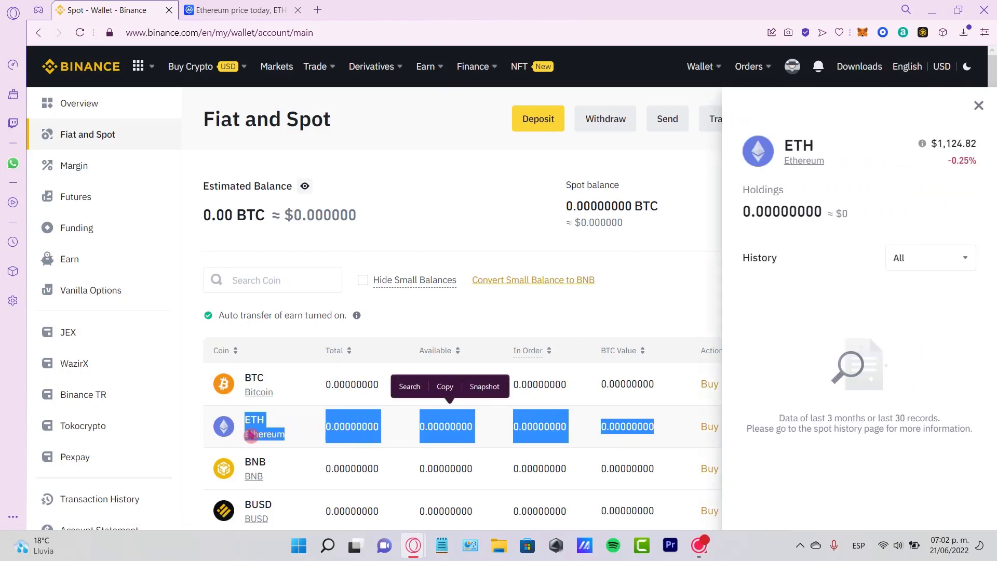